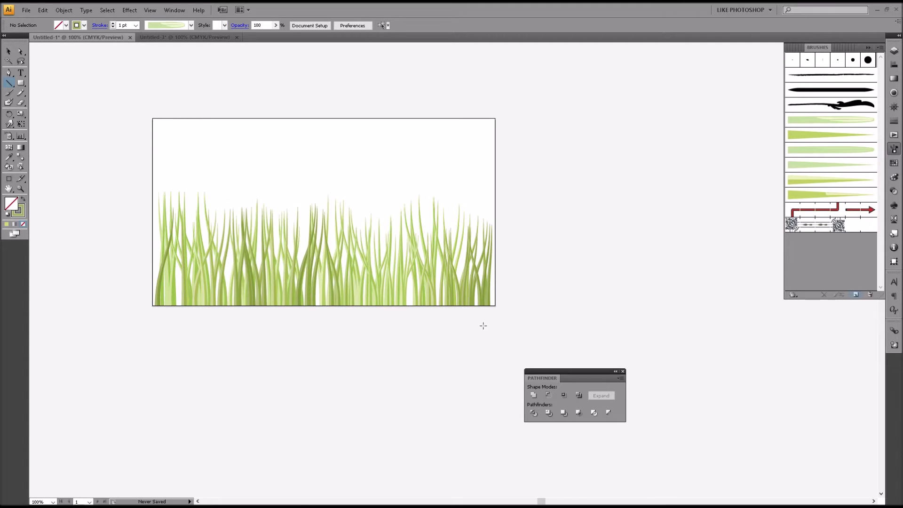
In Untitled-3, draw a large three-point star, a roughly 643 × 557 pt triangle.
click(9, 51)
click(160, 39)
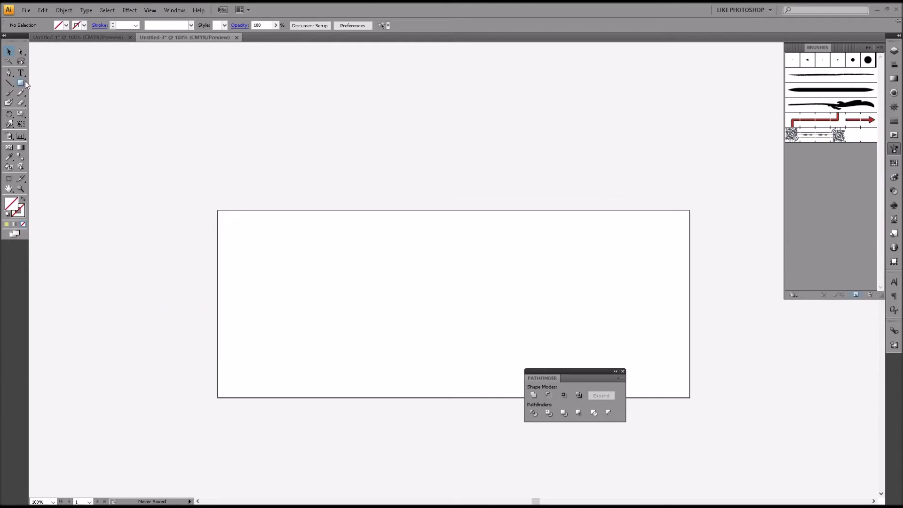
drag(23, 82, 64, 130)
drag(298, 267, 324, 292)
key(Up)
key(Up)
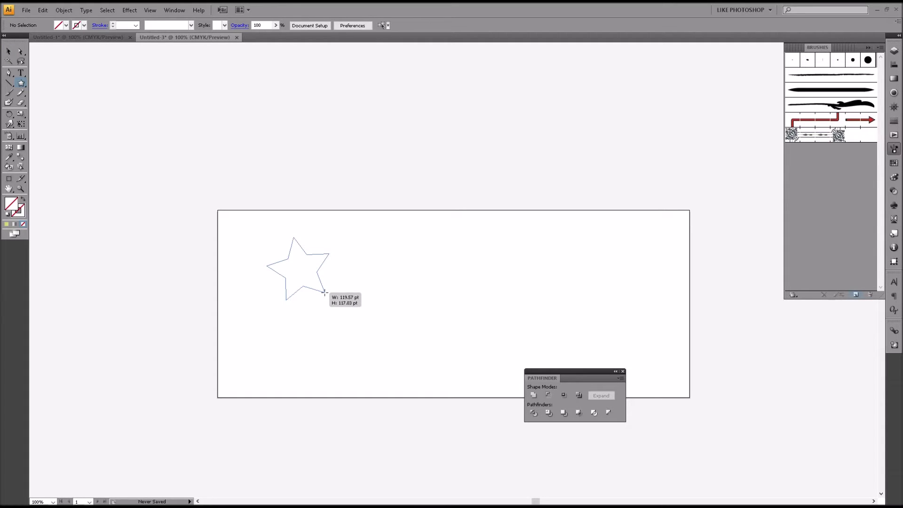
key(Down)
drag(325, 293, 452, 357)
key(Down)
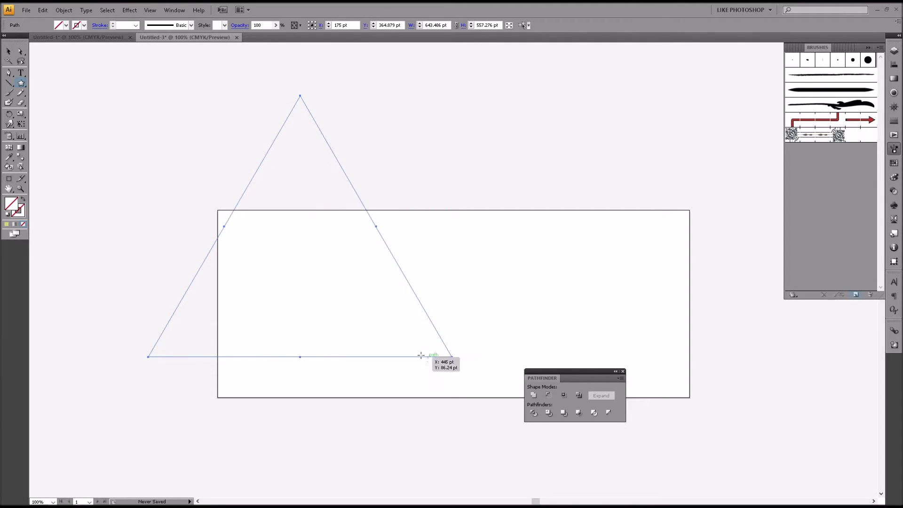
Narrow the triangle into a 41.5 pt-wide yellow-green spike and paste a copy on top.
click(9, 52)
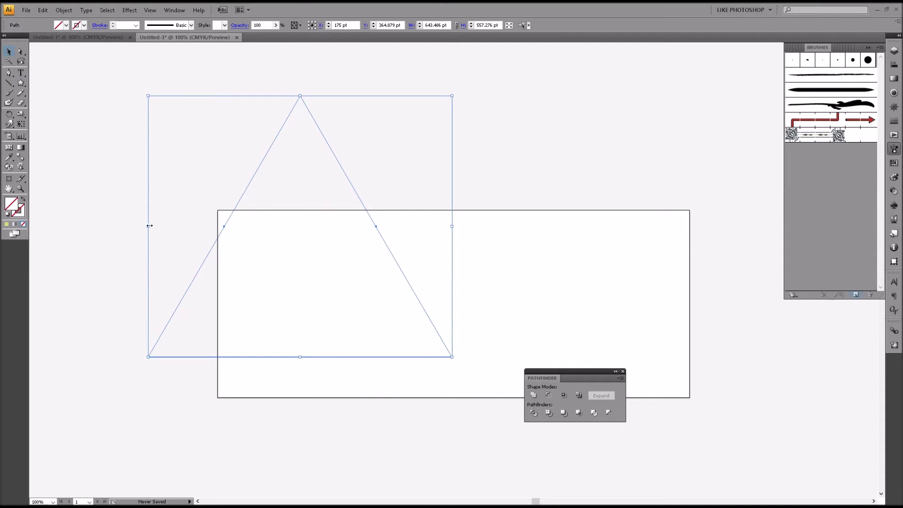
drag(148, 226, 352, 273)
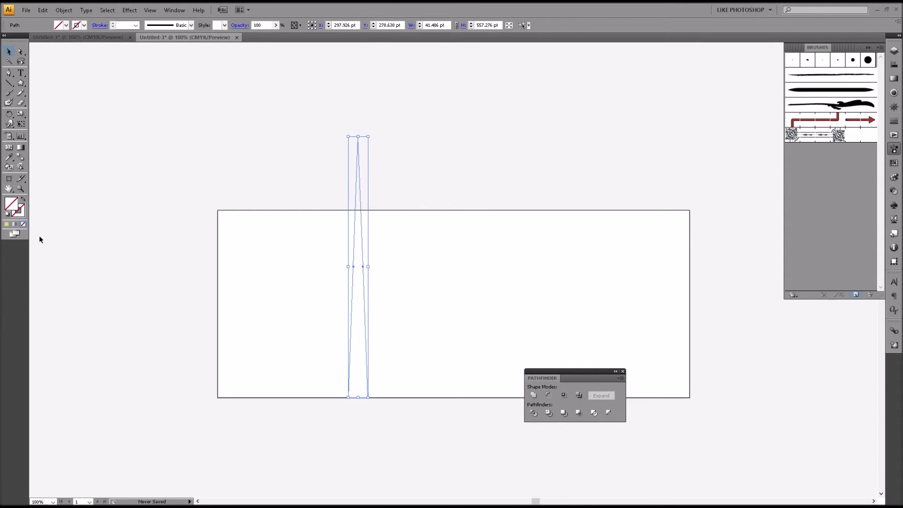
click(7, 224)
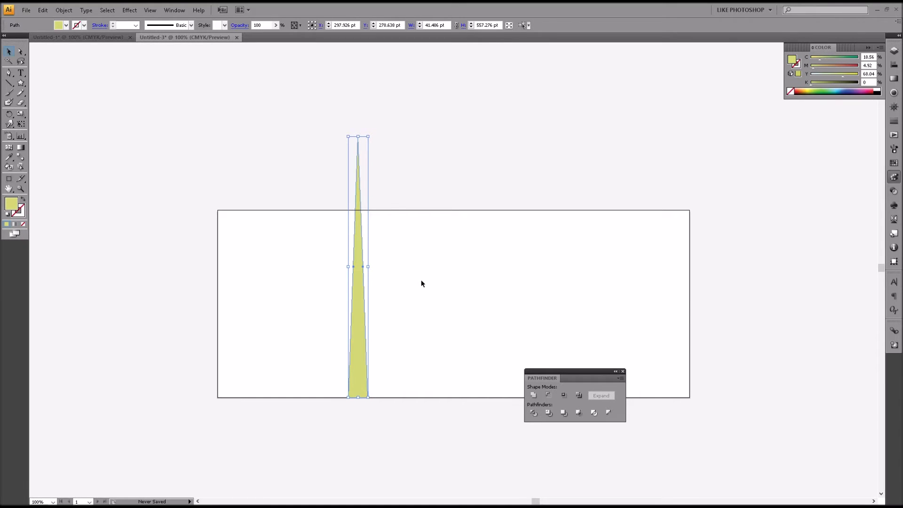
key(ctrl+shift+b)
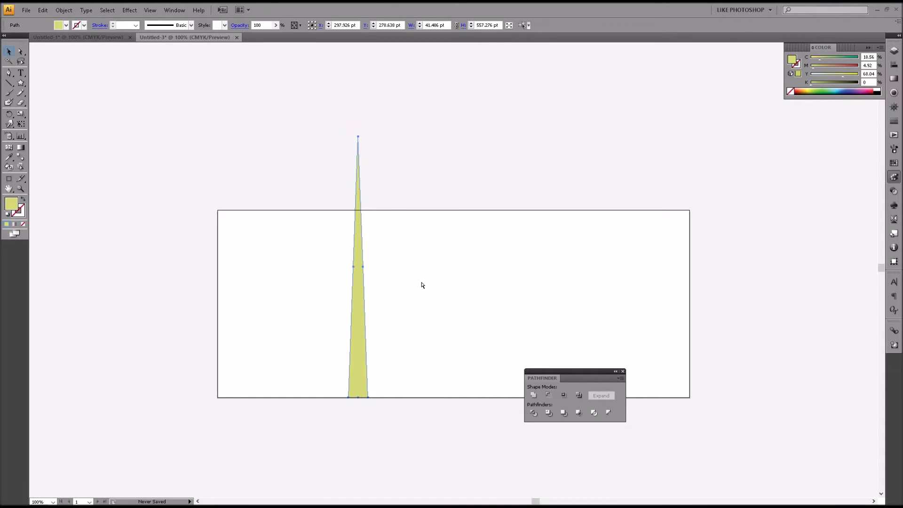
key(ctrl+shift+b)
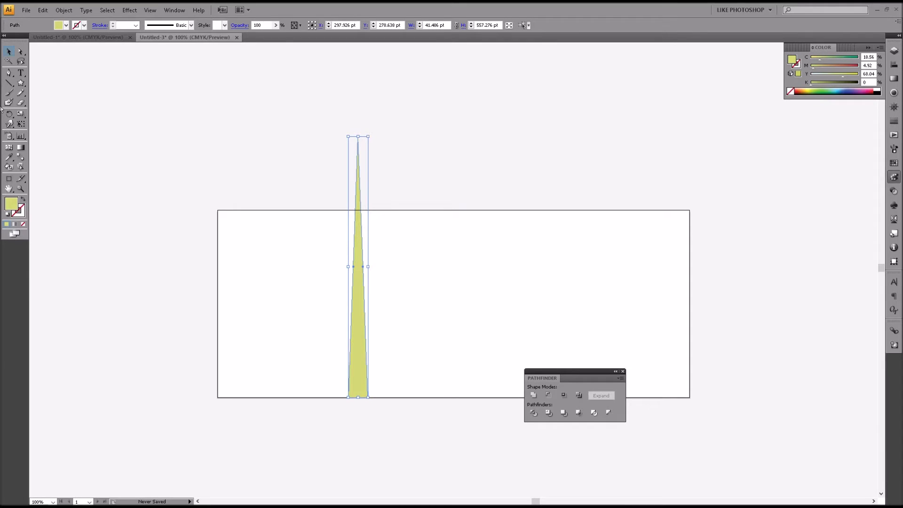
Trim the spike copy to its left half with a rectangle and Minus Front.
drag(20, 84, 42, 88)
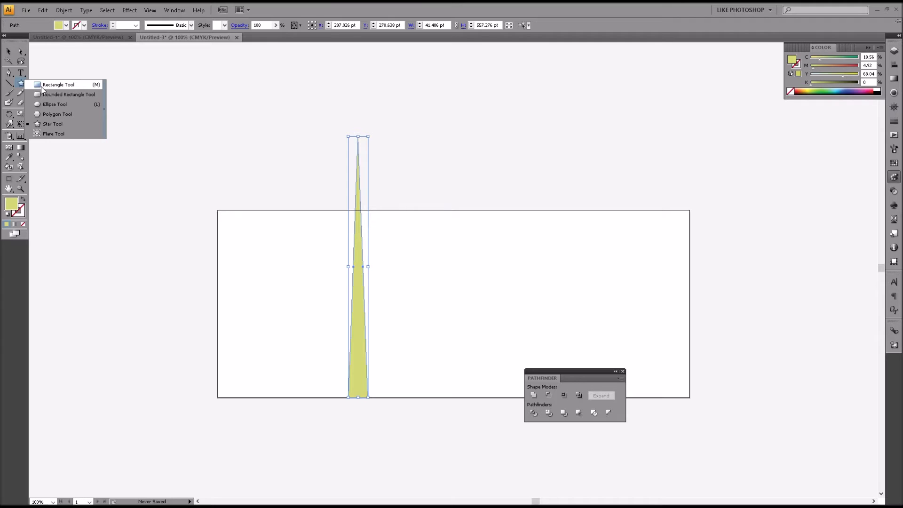
drag(43, 89, 54, 86)
drag(423, 67, 356, 443)
key(v)
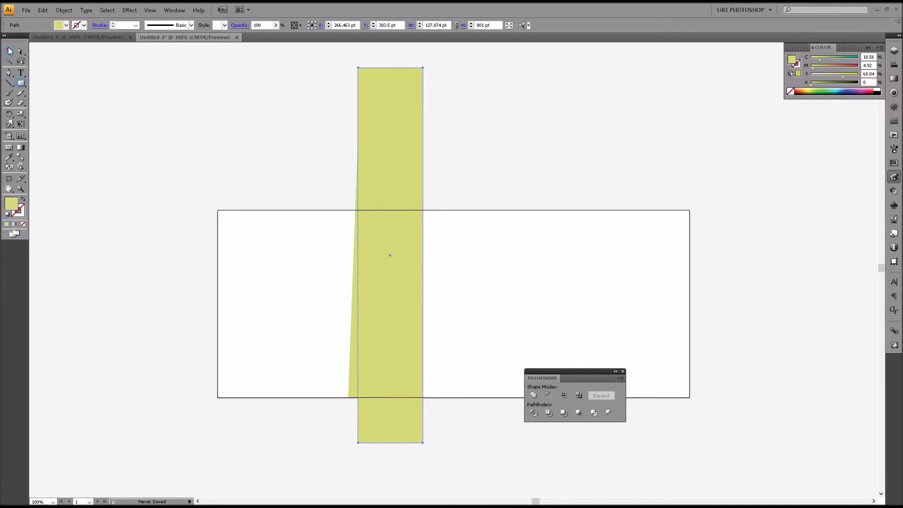
shift+click(353, 380)
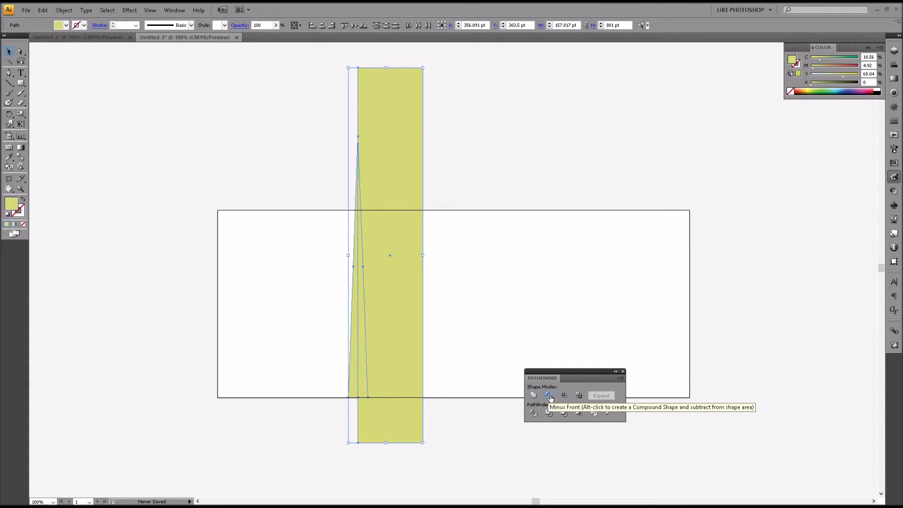
click(551, 398)
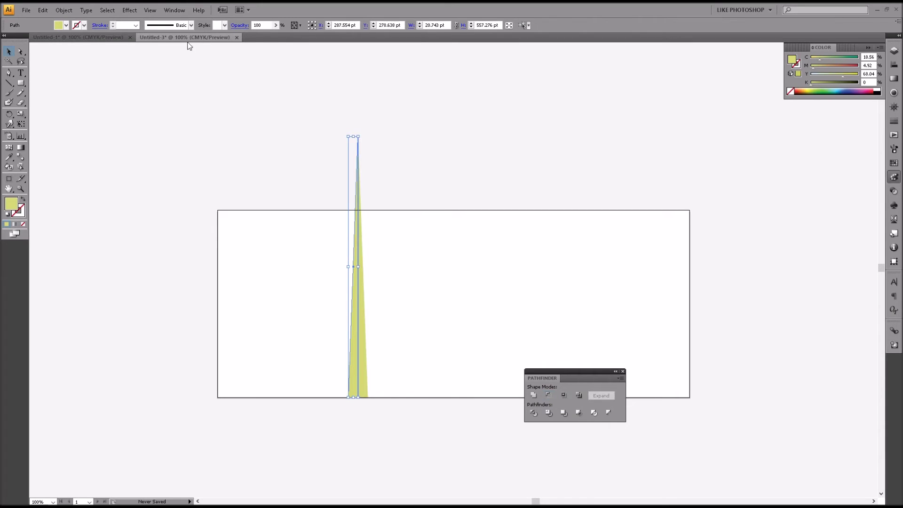
Set the half spike's blend mode to Lighten and select both blade halves.
click(239, 26)
click(188, 35)
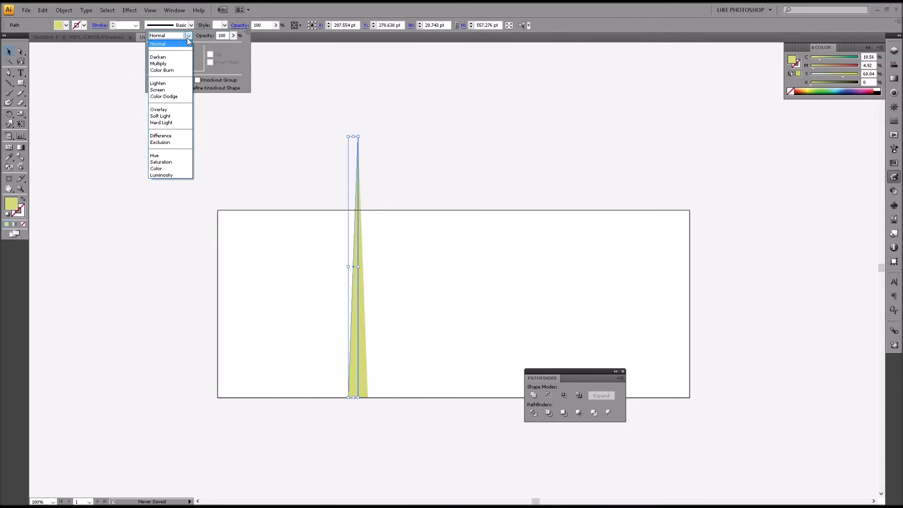
click(170, 85)
click(394, 158)
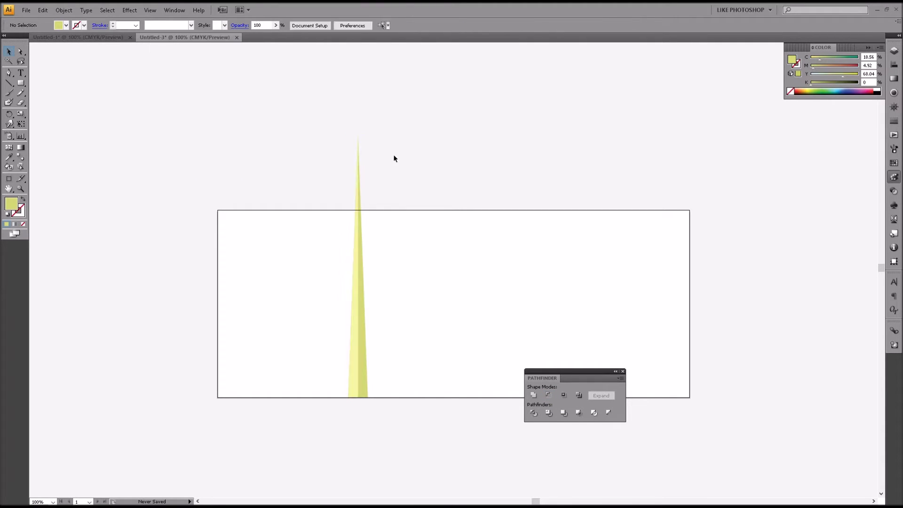
drag(292, 95, 405, 414)
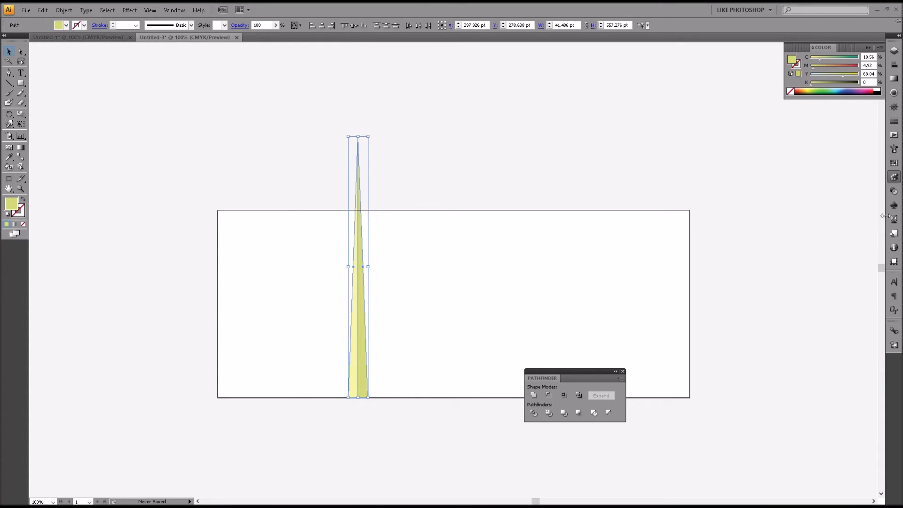
Create Art Brush 1 from the blade: direction up, proportional scaling, Tints and Shades colourization.
click(895, 148)
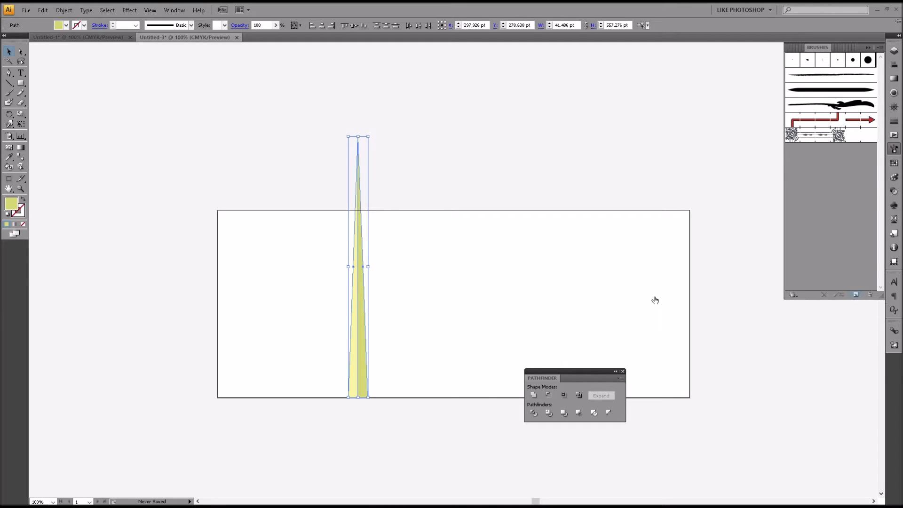
drag(316, 102, 435, 450)
click(857, 294)
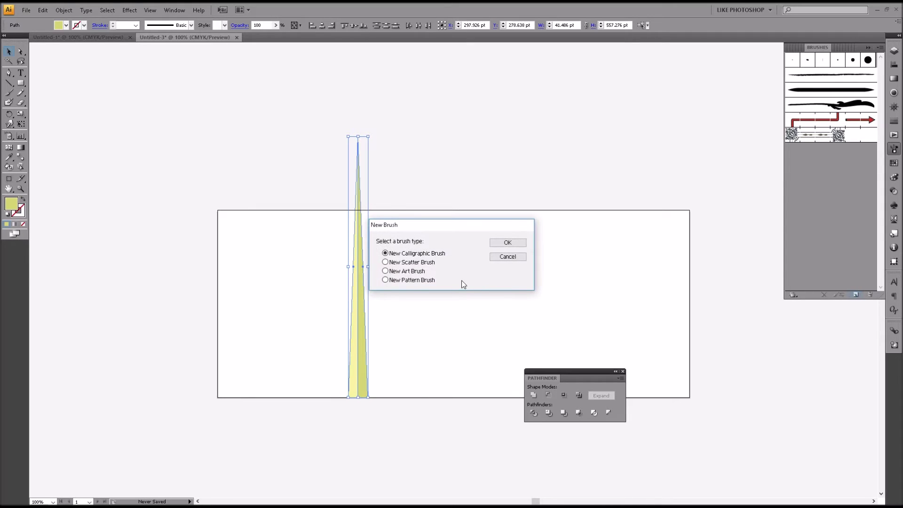
click(419, 273)
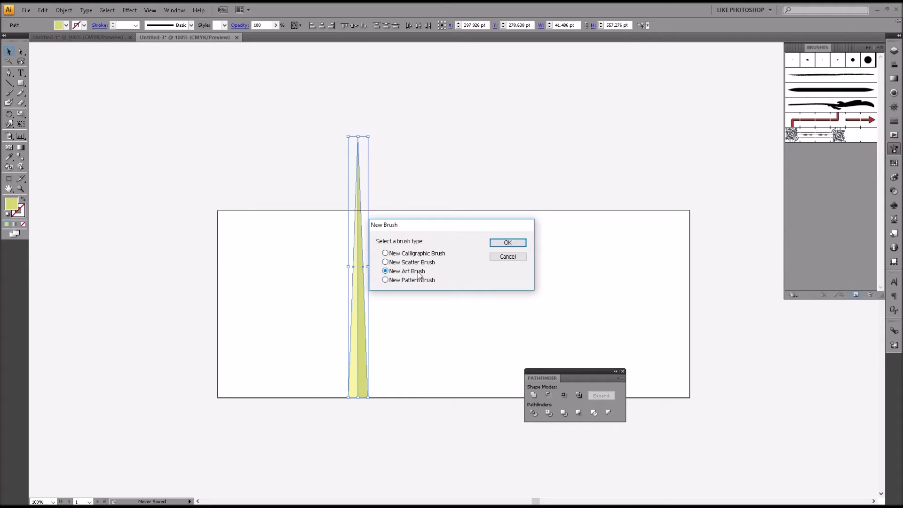
click(514, 243)
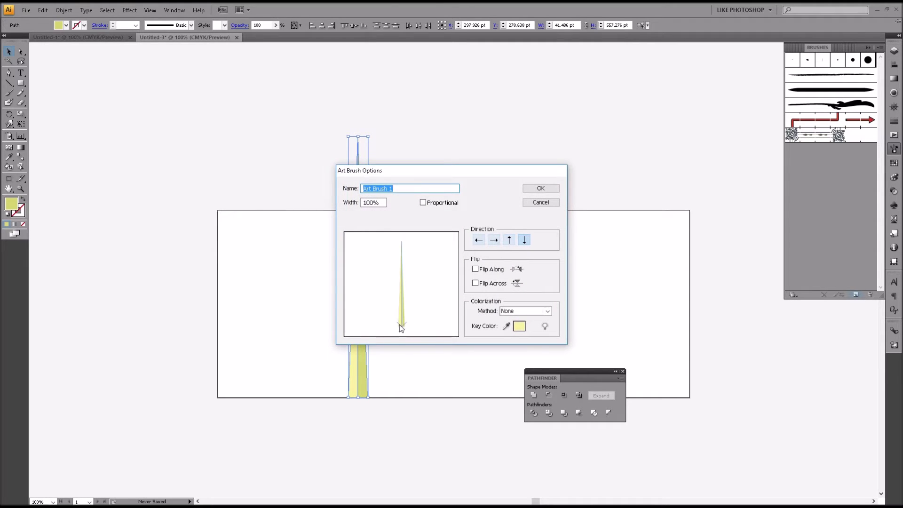
click(509, 240)
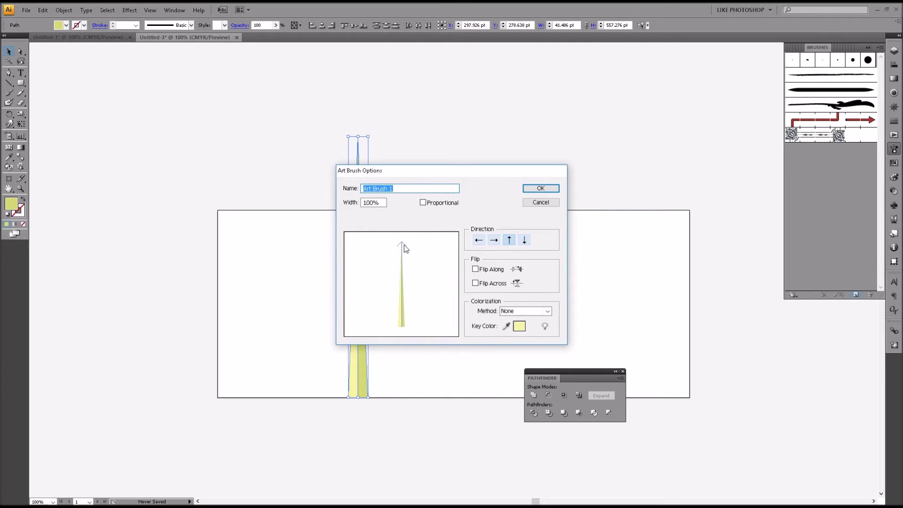
click(437, 203)
click(536, 310)
click(535, 334)
click(541, 189)
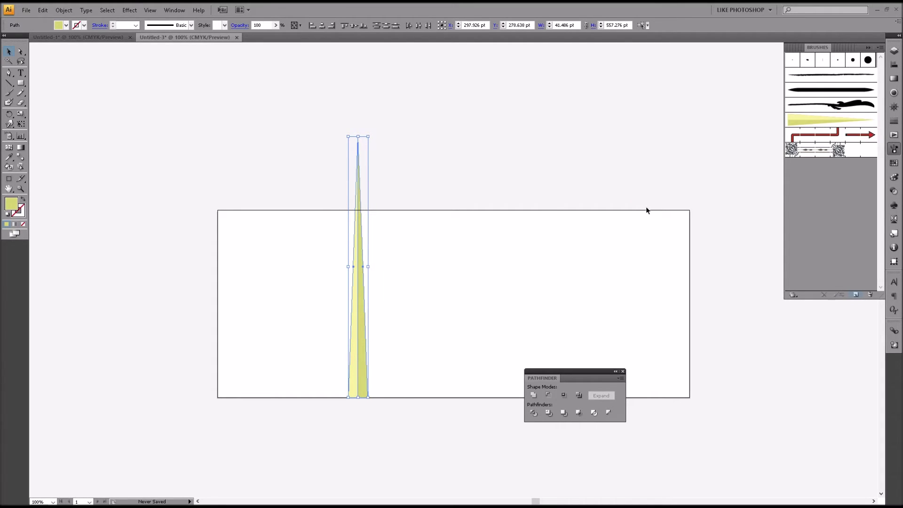
Delete the blade, draw a 195 pt vertical line and stroke it with Art Brush 1.
key(Delete)
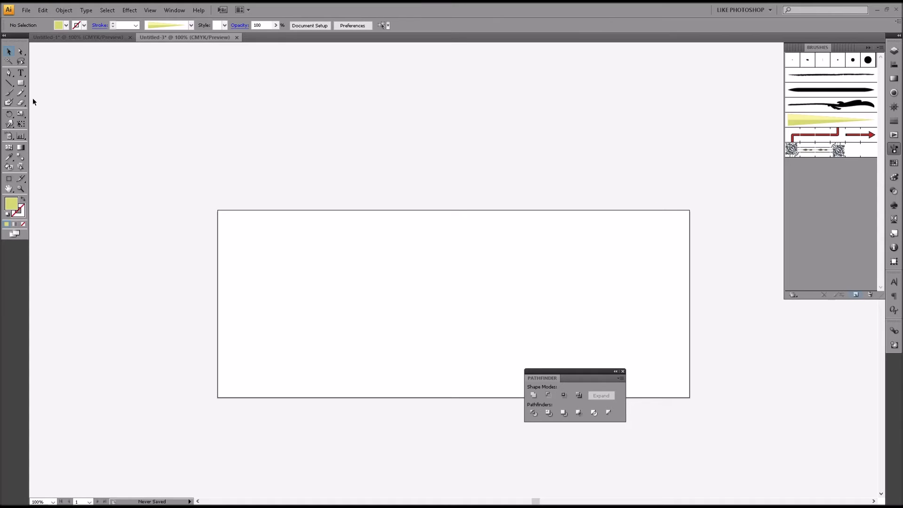
click(8, 85)
drag(227, 398, 258, 306)
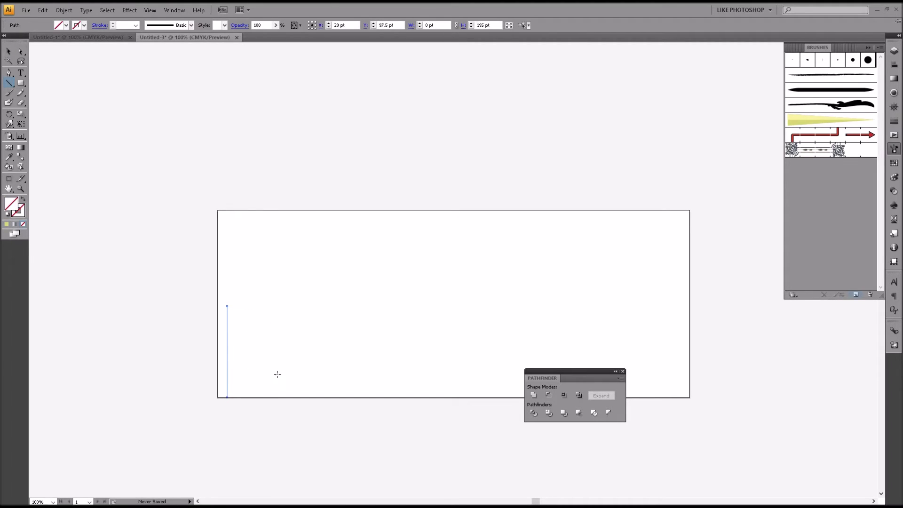
drag(227, 350, 641, 355)
key(ctrl+z)
click(810, 124)
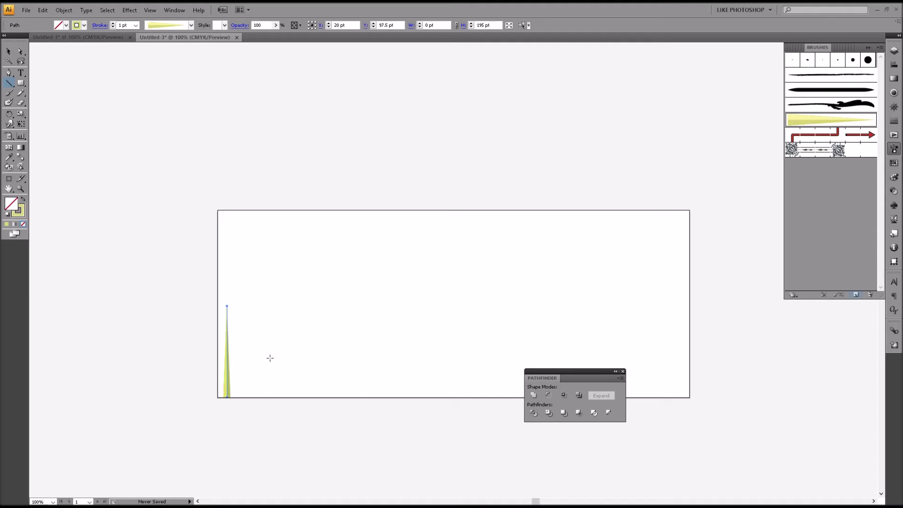
click(238, 27)
click(170, 35)
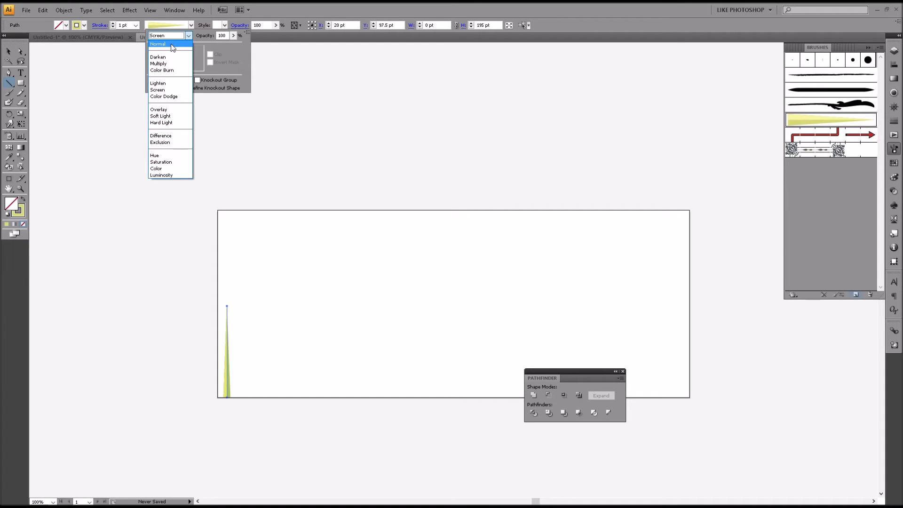
Set the first grass blade's blend mode back to Normal and deselect it.
click(172, 45)
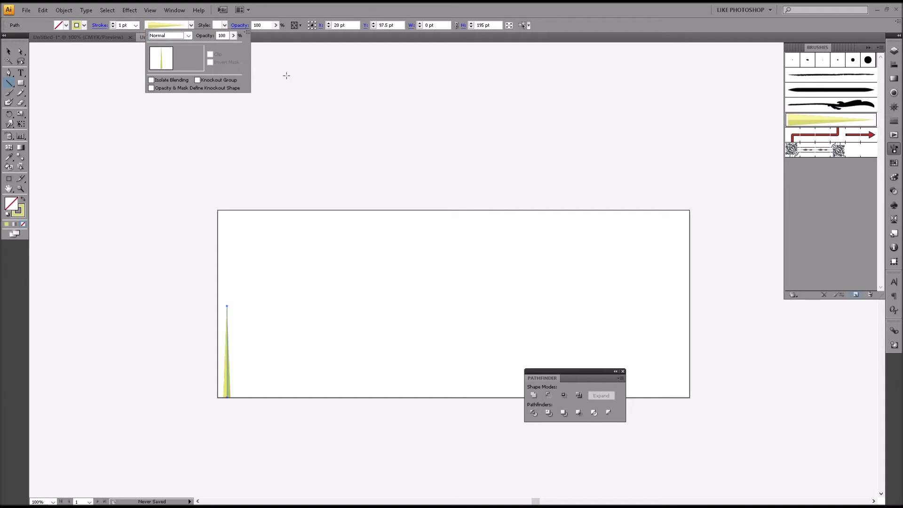
click(241, 408)
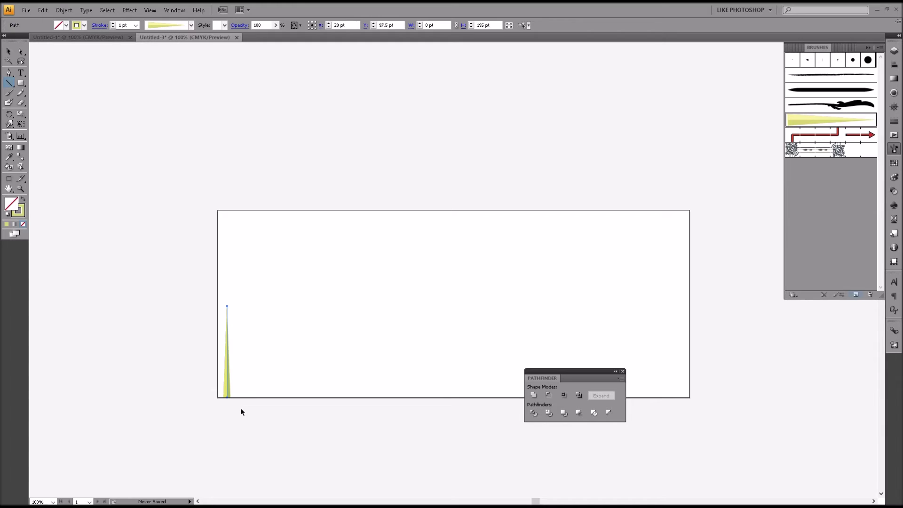
key(ctrl+shift+a)
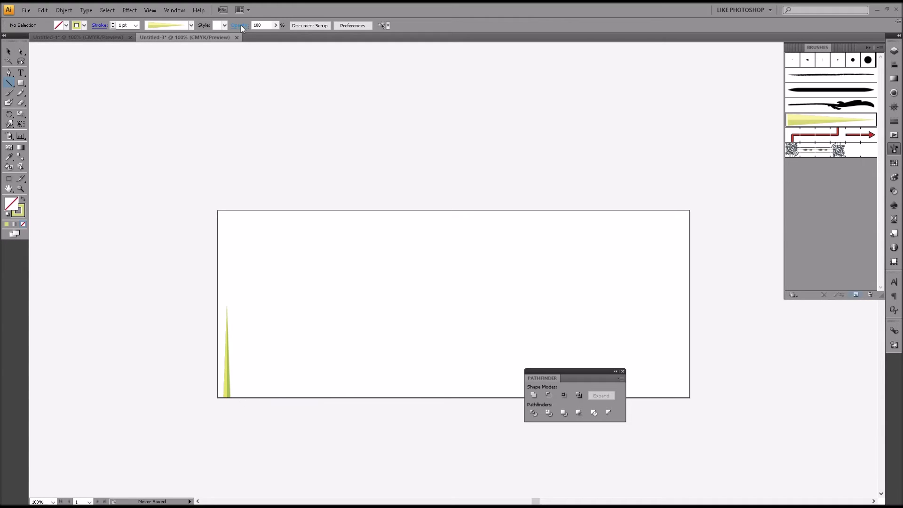
click(240, 25)
Draw about a dozen brushed vertical lines of varying heights up from the bottom edge.
click(222, 407)
click(225, 392)
drag(243, 397, 270, 270)
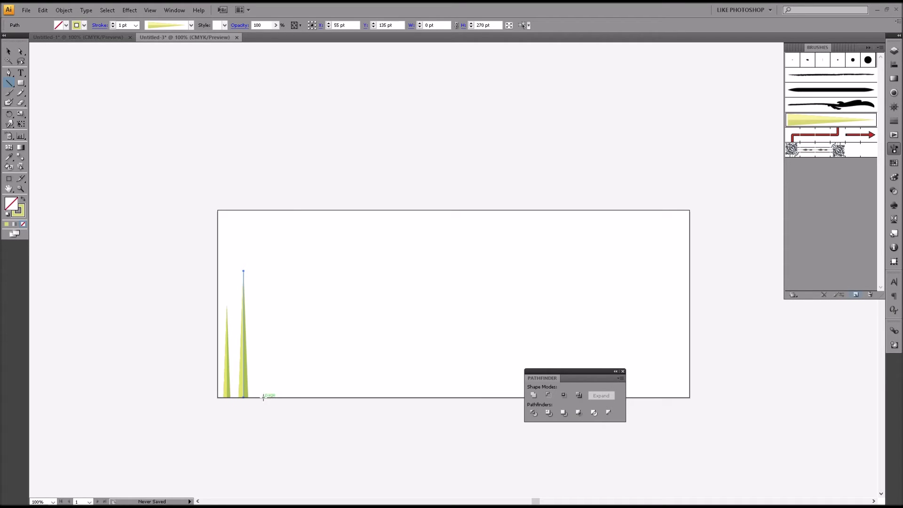
mouse_move(262, 397)
mouse_down()
mouse_move(268, 276)
mouse_move(272, 299)
mouse_up()
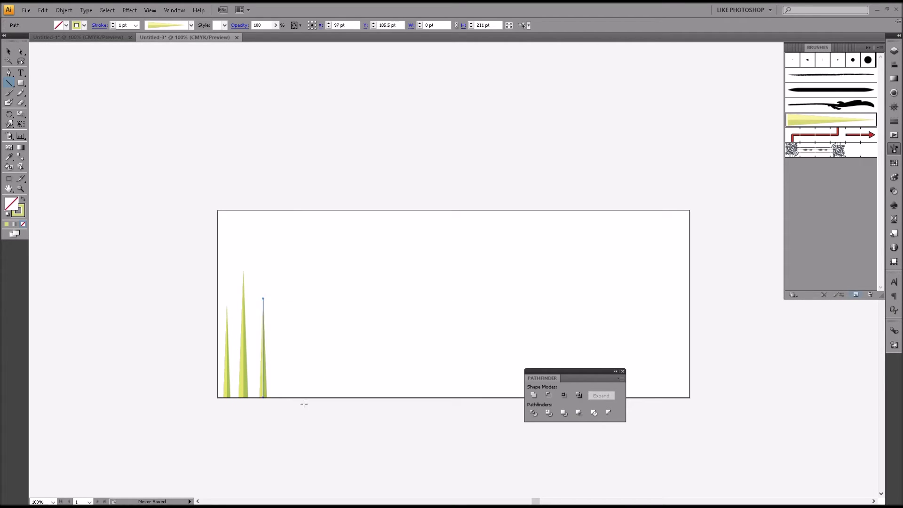
mouse_move(281, 397)
mouse_down()
mouse_move(276, 309)
mouse_move(278, 318)
mouse_move(298, 268)
mouse_up()
mouse_move(318, 397)
mouse_down()
mouse_move(319, 299)
mouse_move(341, 328)
mouse_move(301, 293)
mouse_move(308, 284)
mouse_up()
mouse_move(272, 398)
mouse_down()
mouse_move(278, 282)
mouse_move(271, 290)
mouse_up()
mouse_move(253, 397)
mouse_down()
mouse_move(236, 268)
mouse_move(234, 284)
mouse_up()
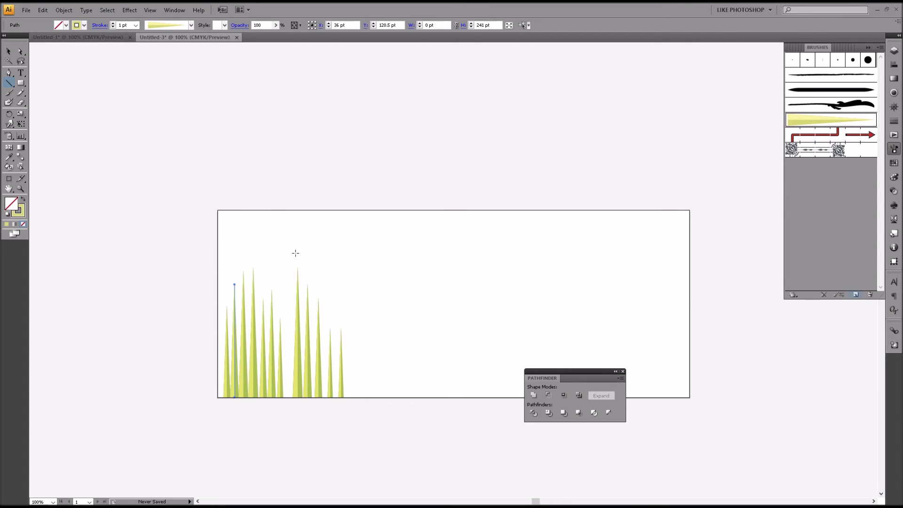
click(8, 53)
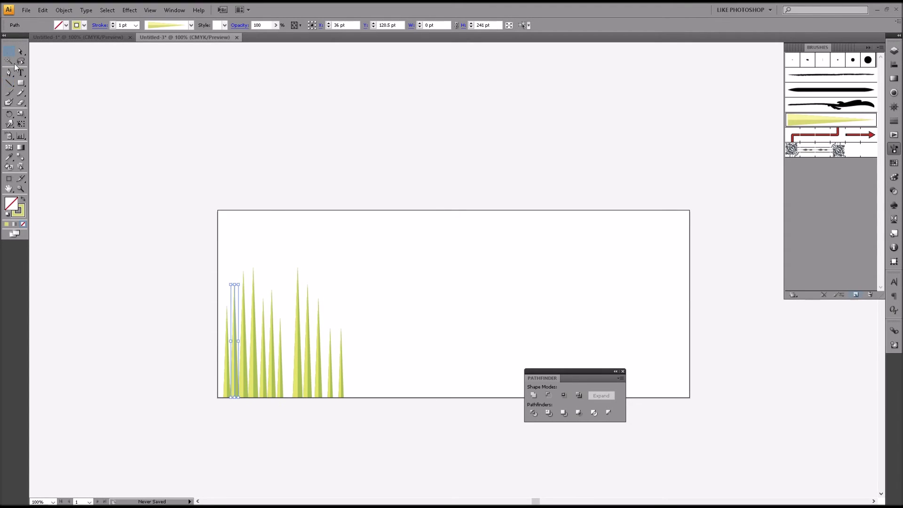
Give four selected grass blades a new, paler yellow-green stroke colour.
click(264, 384)
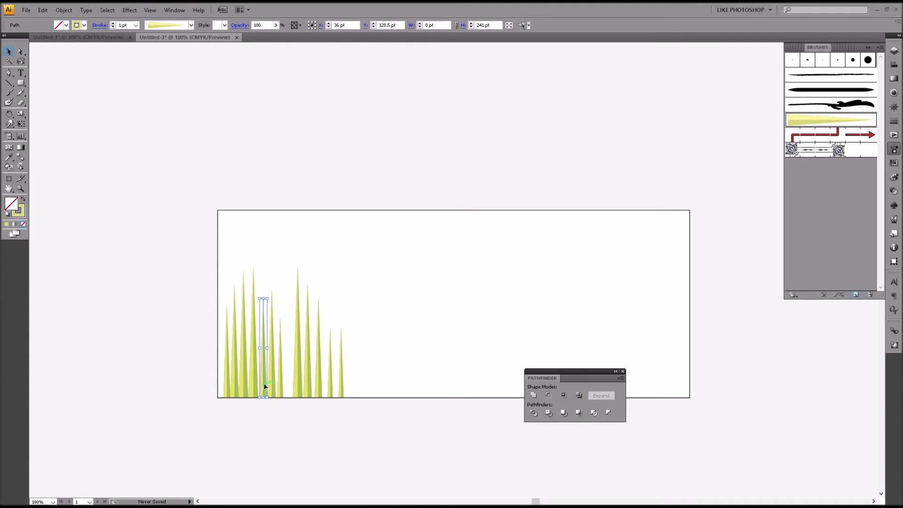
shift+click(235, 368)
shift+click(309, 379)
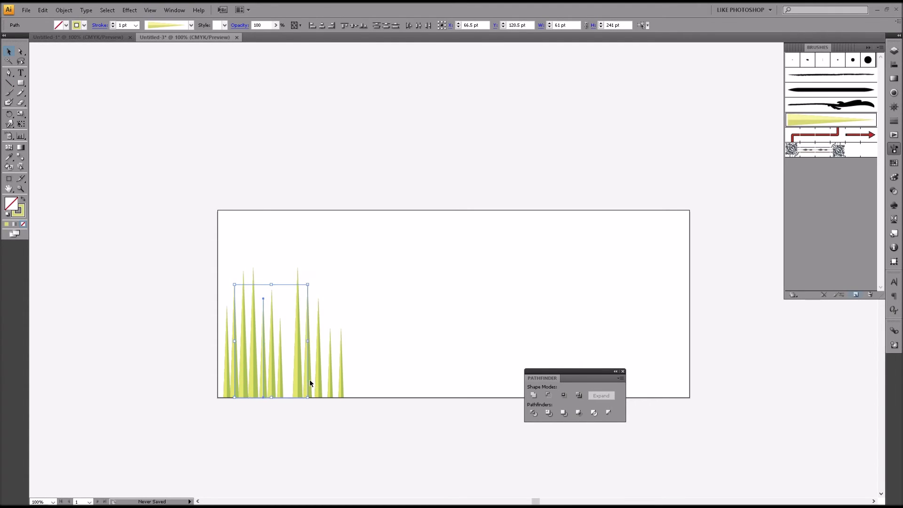
shift+click(339, 382)
double_click(19, 210)
drag(387, 233, 382, 230)
click(556, 203)
click(329, 158)
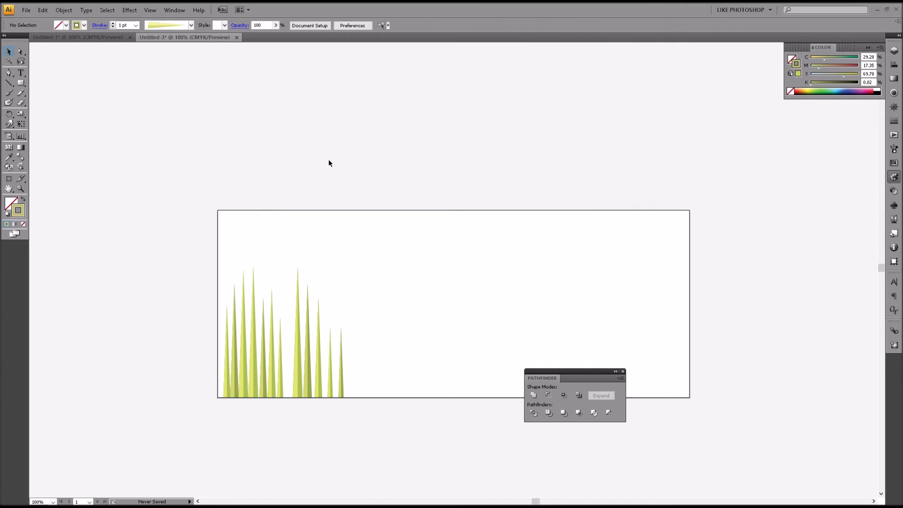
Recolour another group of blades with a different green, then select the whole cluster.
click(252, 380)
click(227, 380)
shift+click(283, 387)
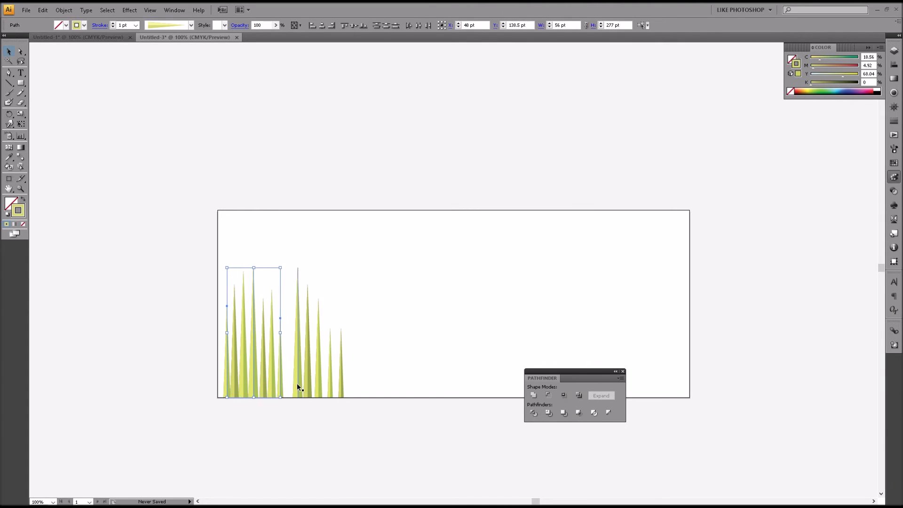
shift+click(318, 384)
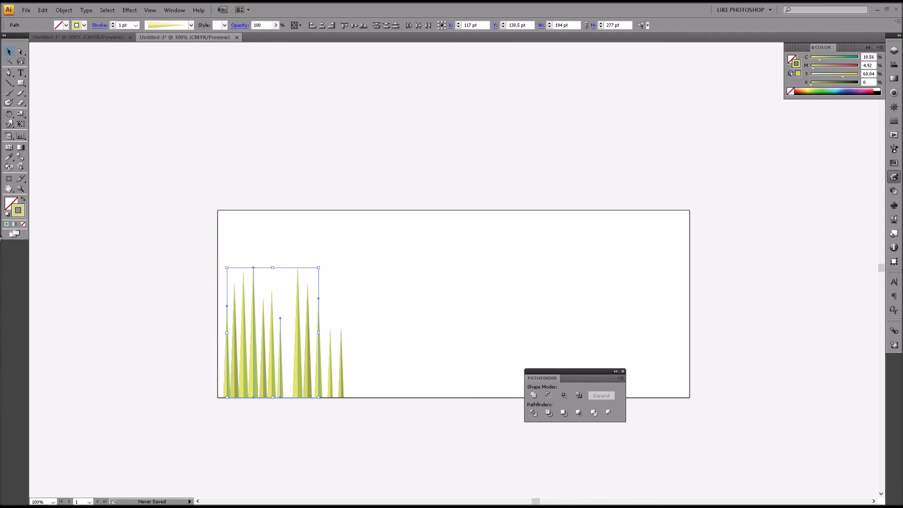
drag(383, 210, 375, 206)
click(541, 206)
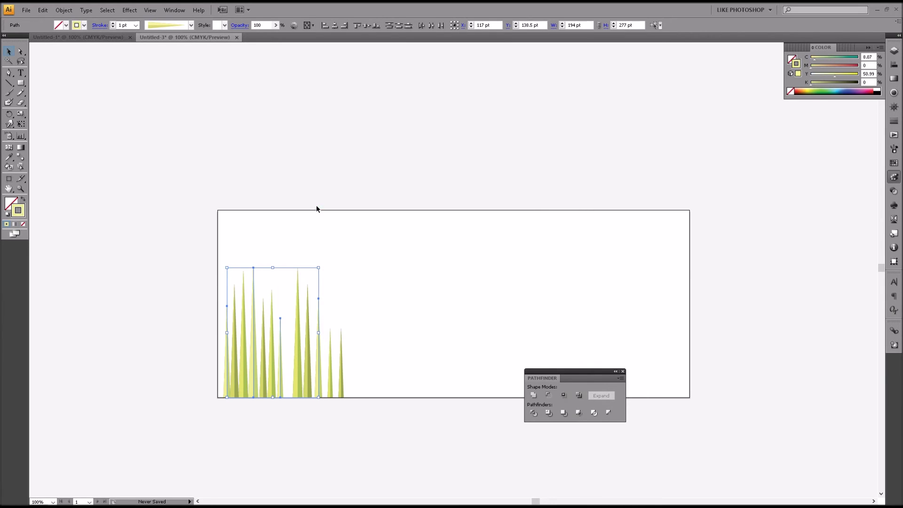
click(316, 207)
drag(191, 174, 372, 421)
Place two copies of the grass cluster further right and select all the blades.
key(a)
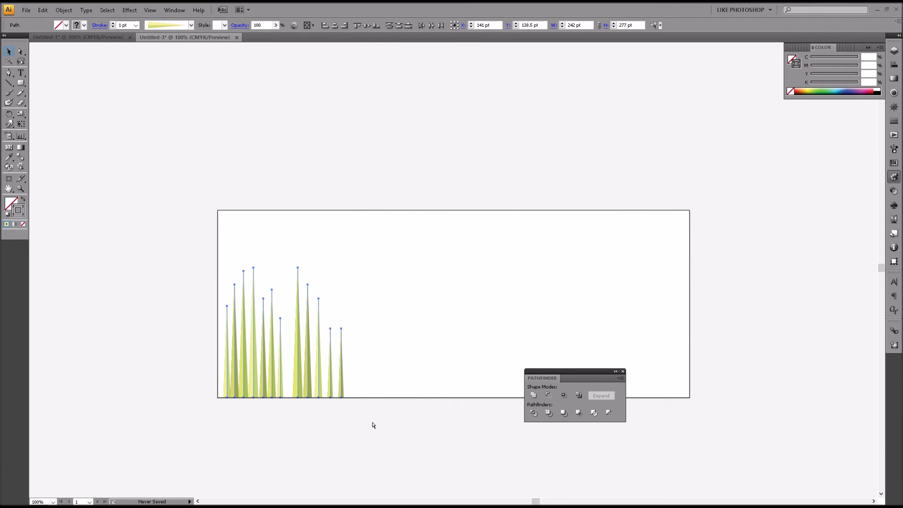
key(v)
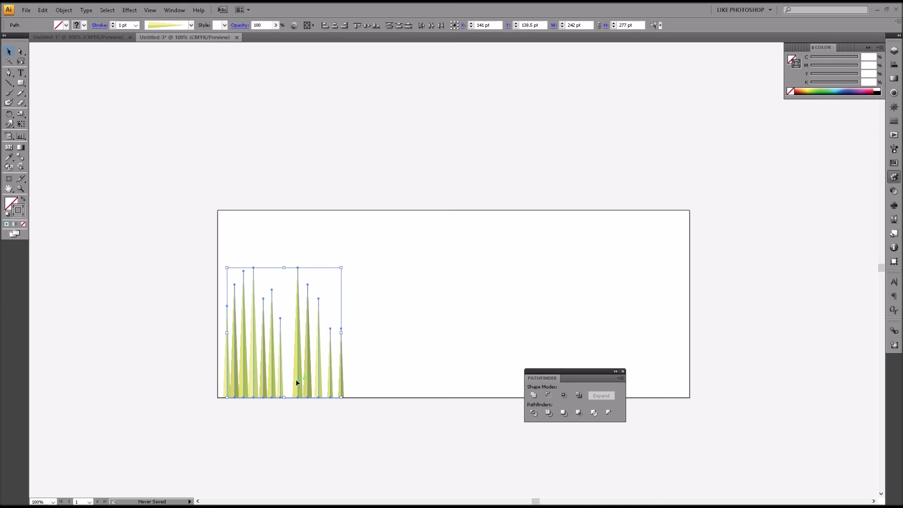
drag(298, 380, 624, 445)
drag(490, 375, 607, 377)
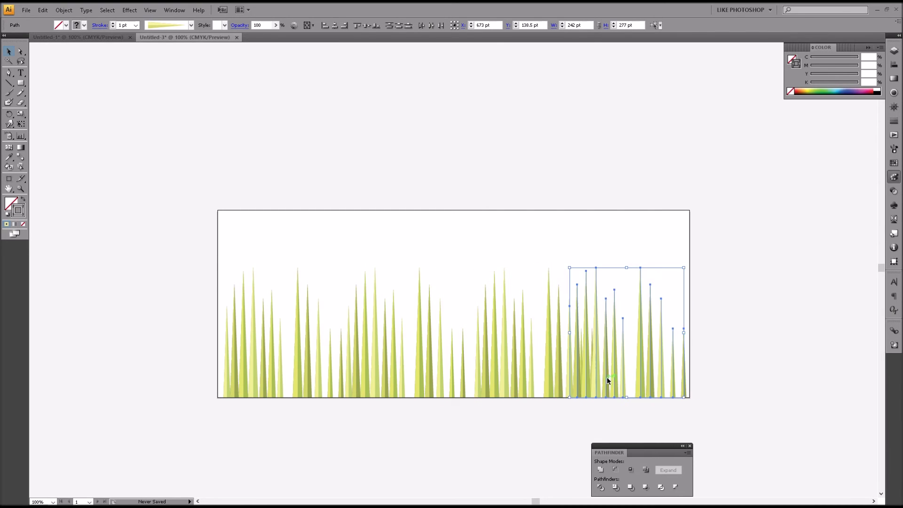
drag(174, 175, 729, 440)
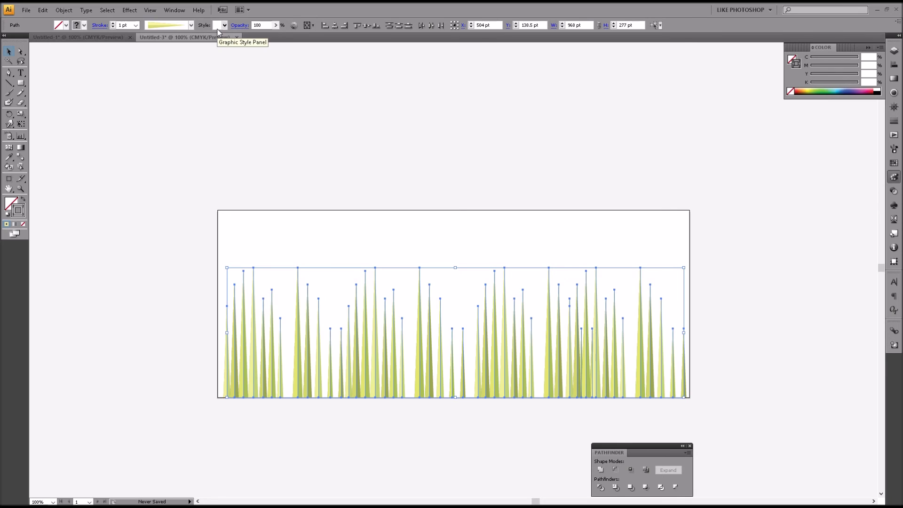
Open the Roughen effect from Distort & Transform for the grass (Size 5% relative, Detail 10/in).
click(130, 10)
mouse_move(157, 88)
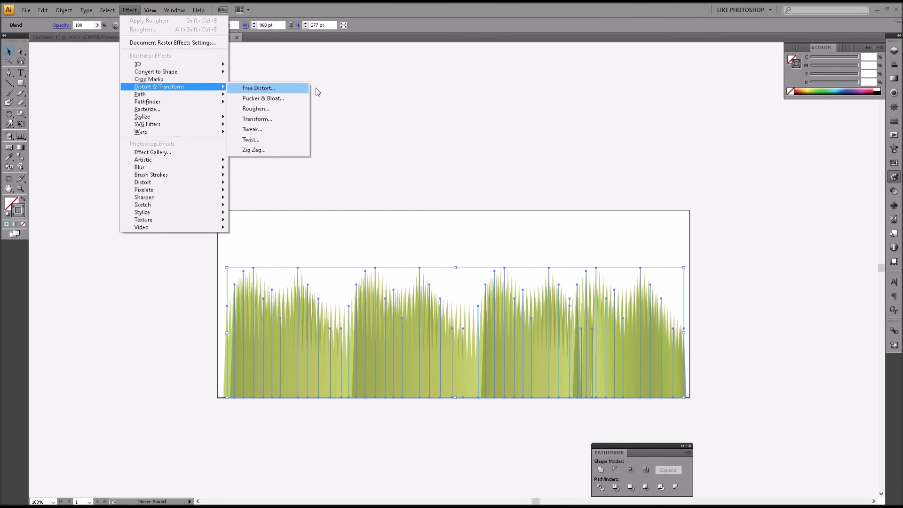
click(281, 108)
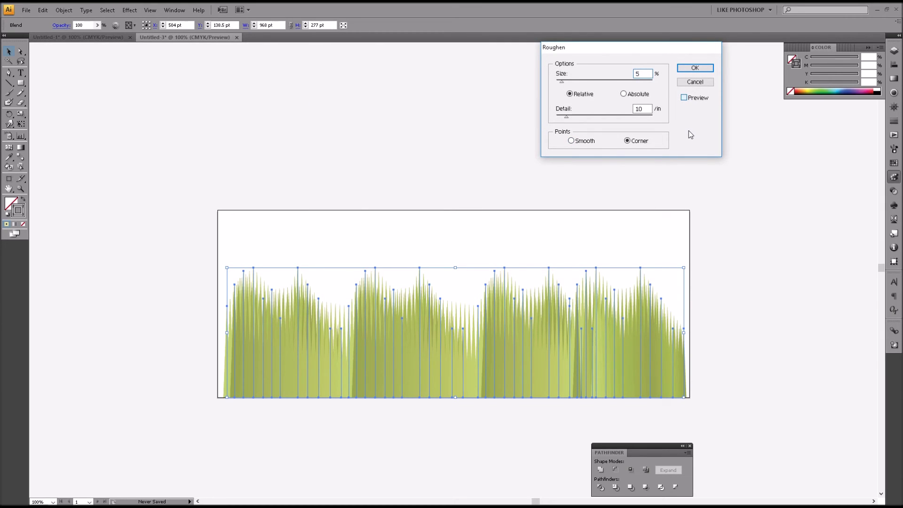
Apply Roughen to the grass blend with Smooth points, Detail 0 and Size 14%.
key(alt+p)
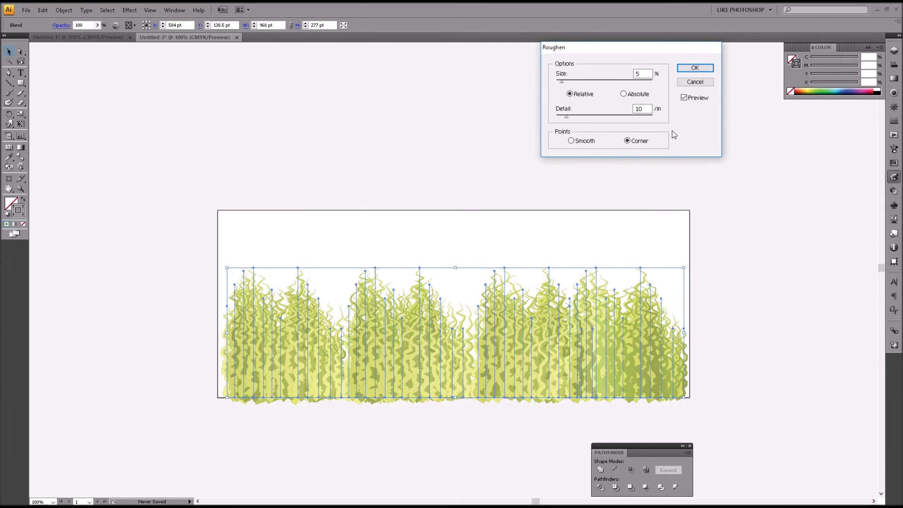
click(579, 143)
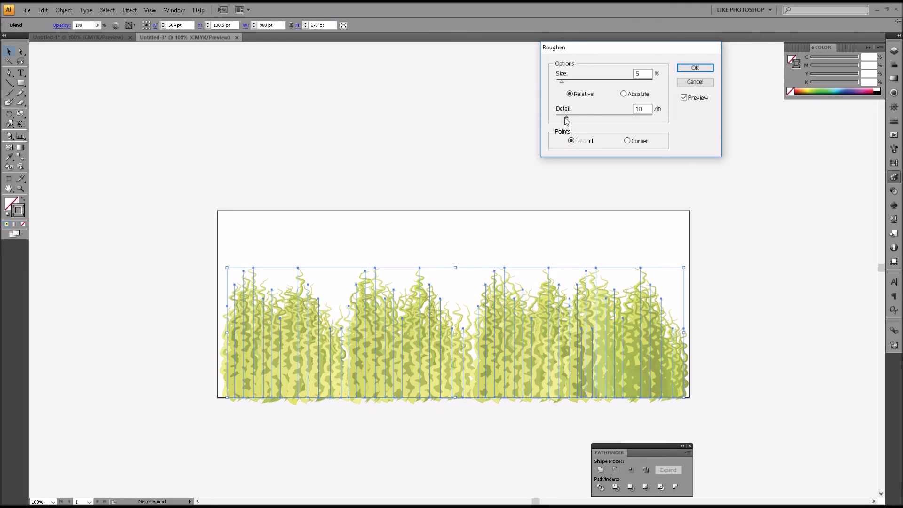
drag(567, 117, 557, 117)
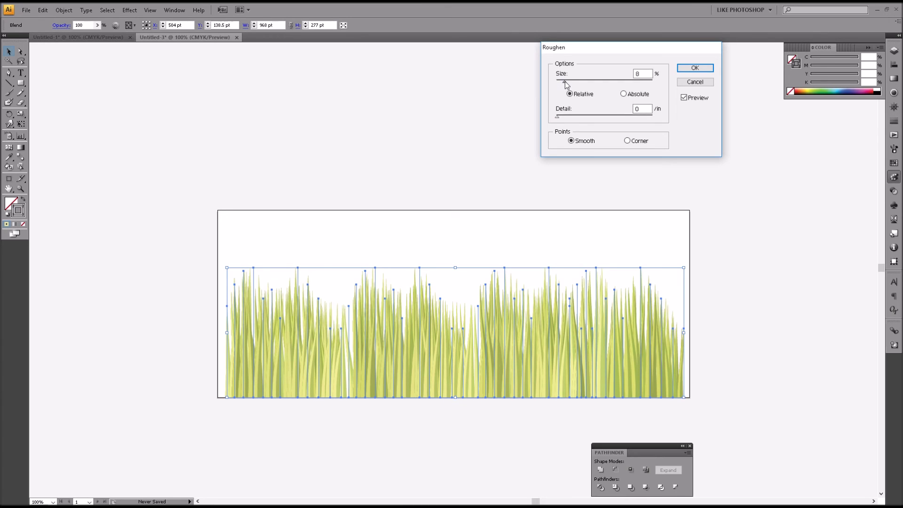
drag(566, 83, 569, 83)
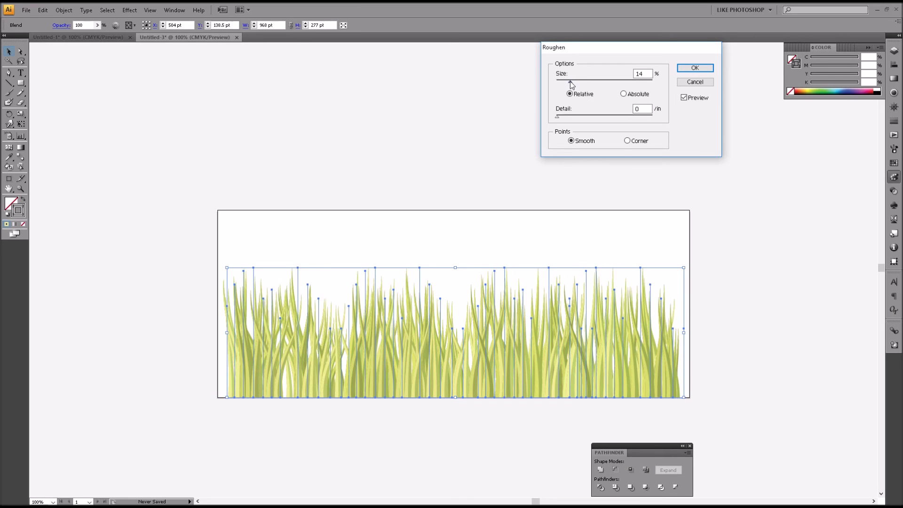
drag(570, 83, 571, 84)
click(695, 68)
Deselect the grass and pan the view to inspect the finished wavy blades.
click(808, 362)
drag(785, 409, 680, 307)
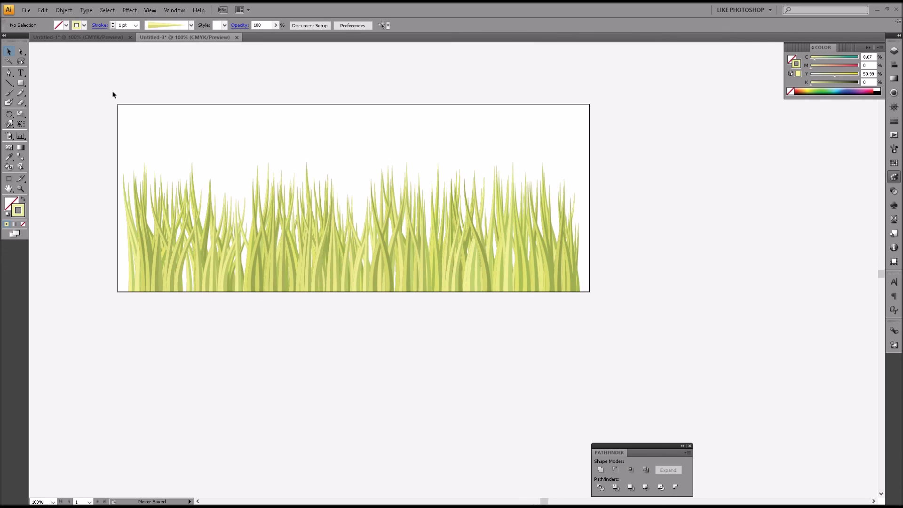